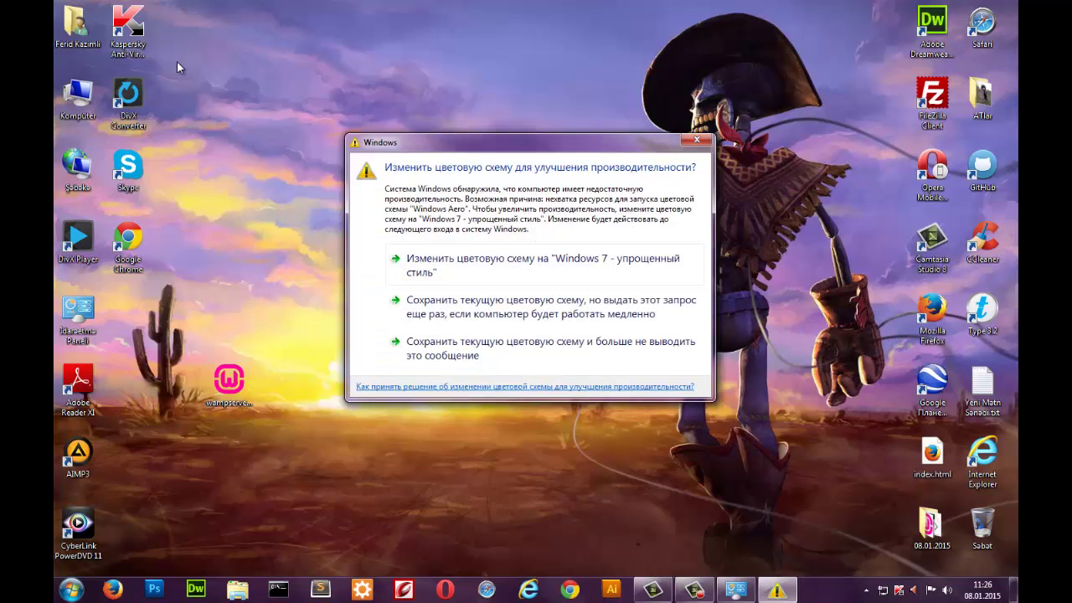
Dismiss the colour-scheme warning and launch the WampServer 2.5 installer, choosing Run at the security prompt.
key("Escape")
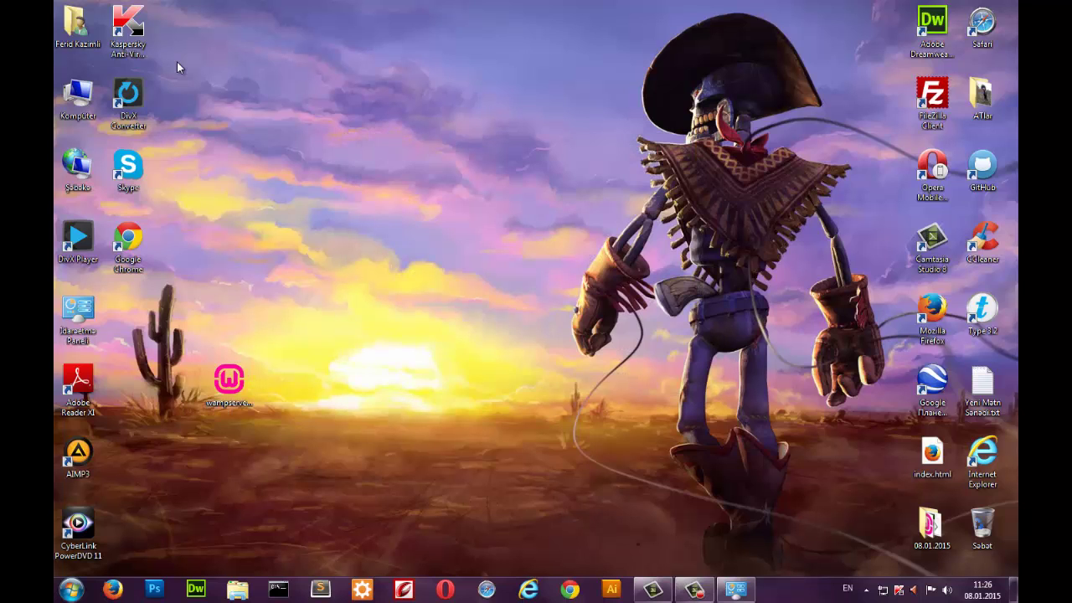
key("w")
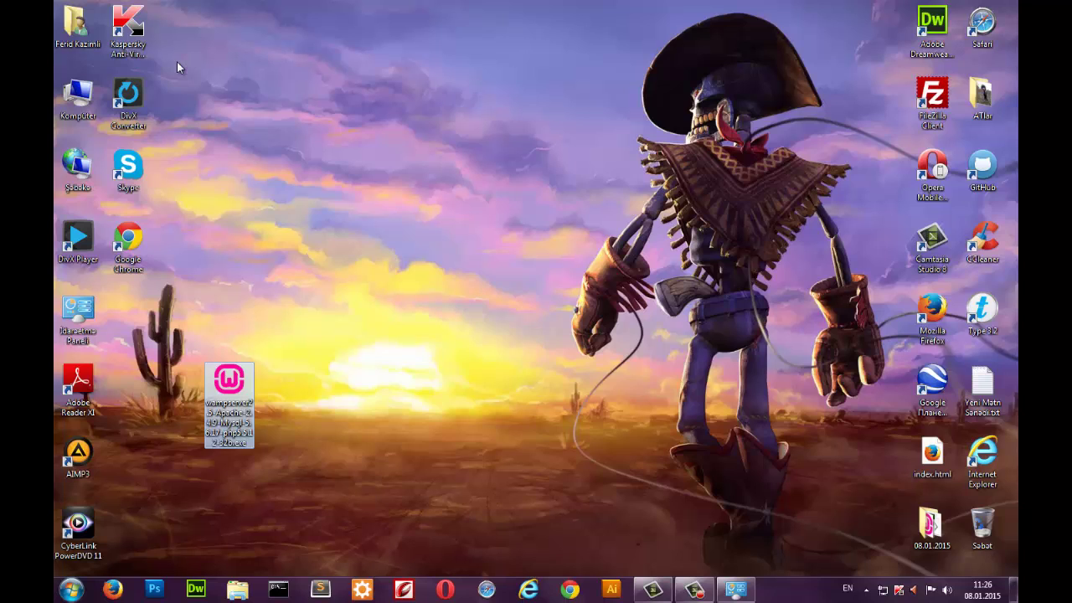
key("Return")
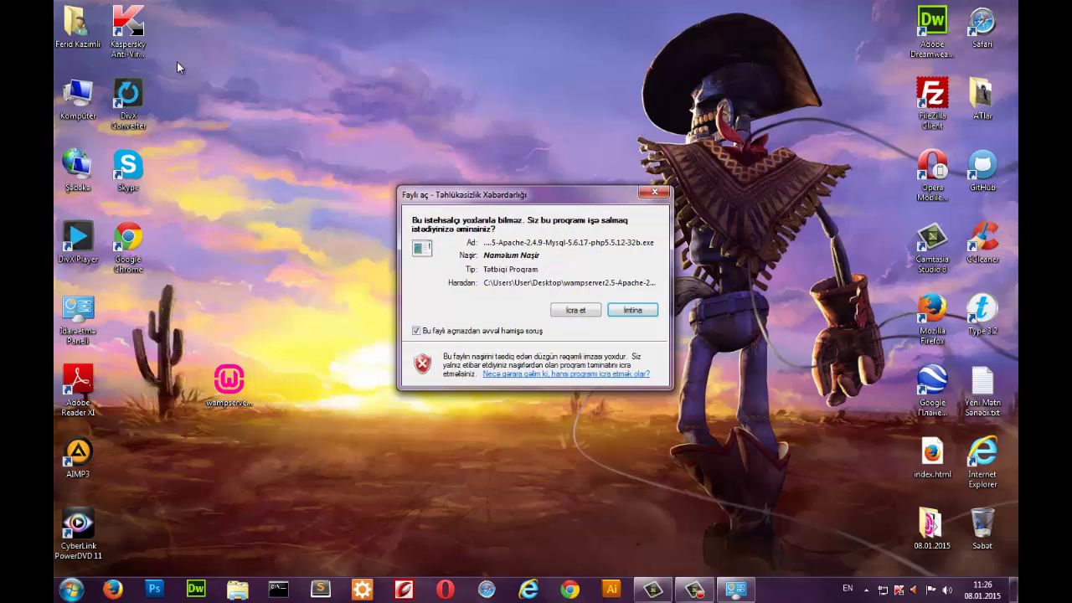
key("shift+Tab")
key("Return")
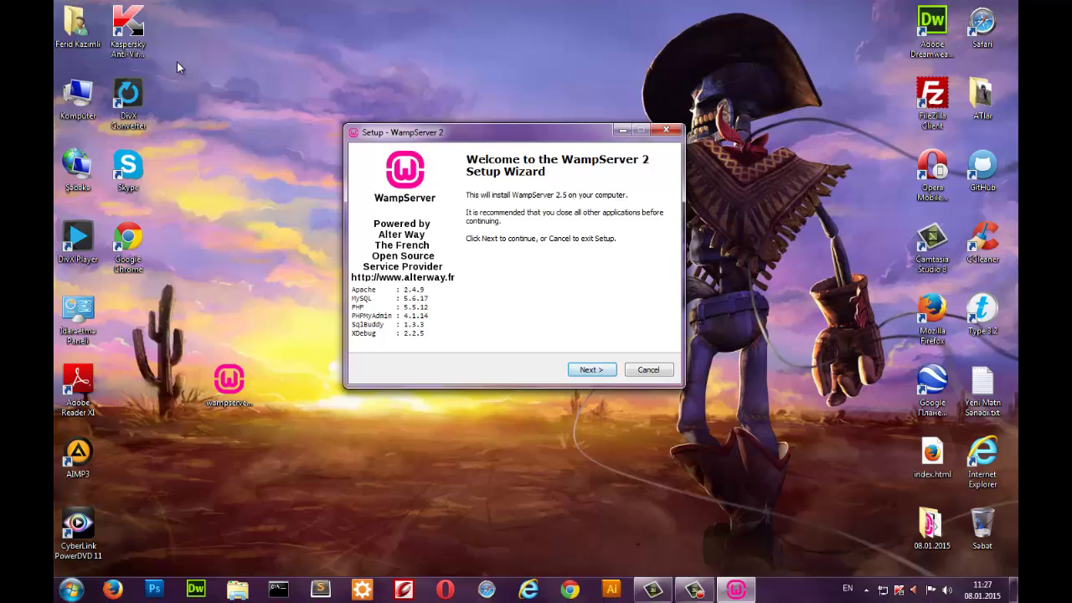
Accept the WampServer licence agreement.
key("Return")
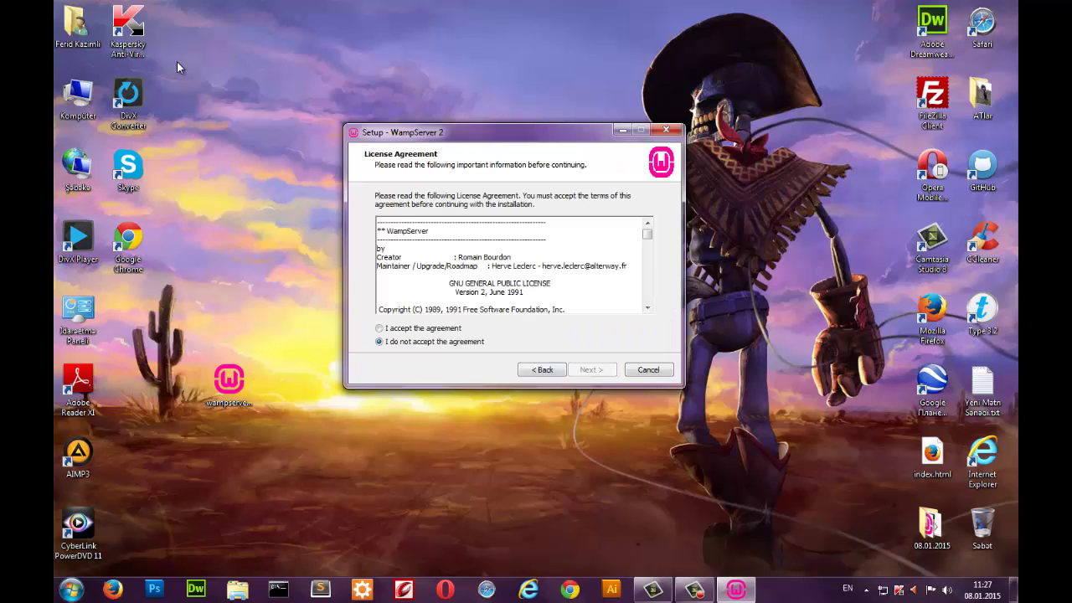
key("alt+a")
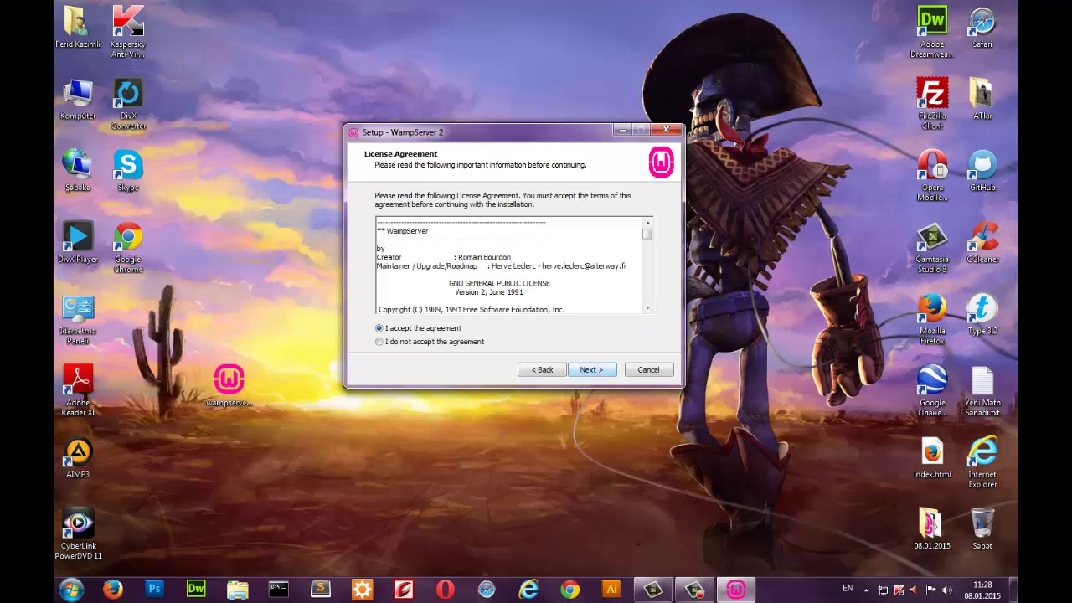
key("Return")
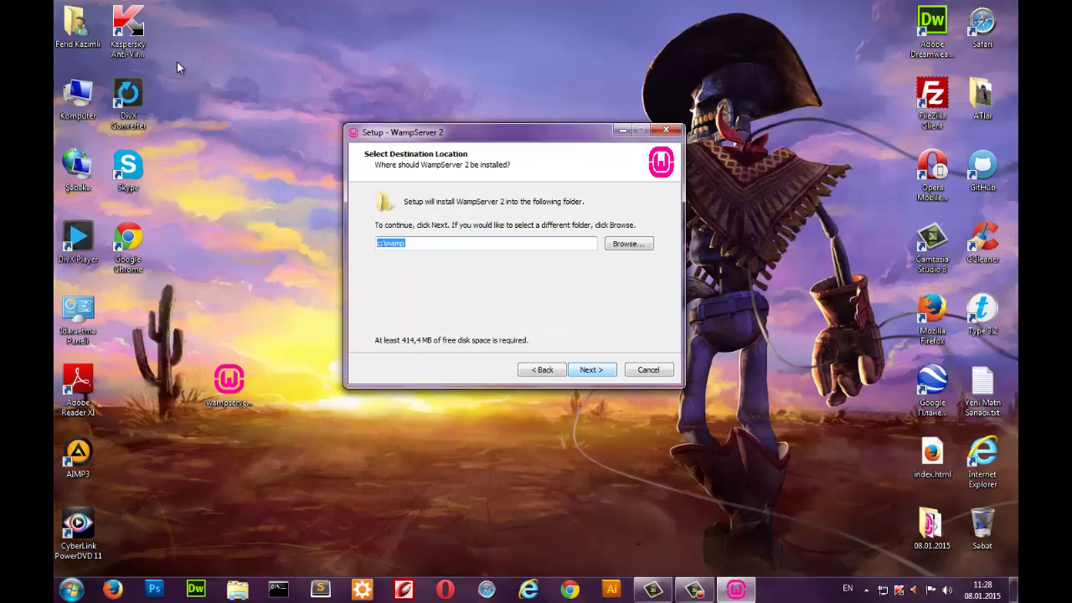
Keep c:\wamp as the install folder and continue to additional tasks.
key("End")
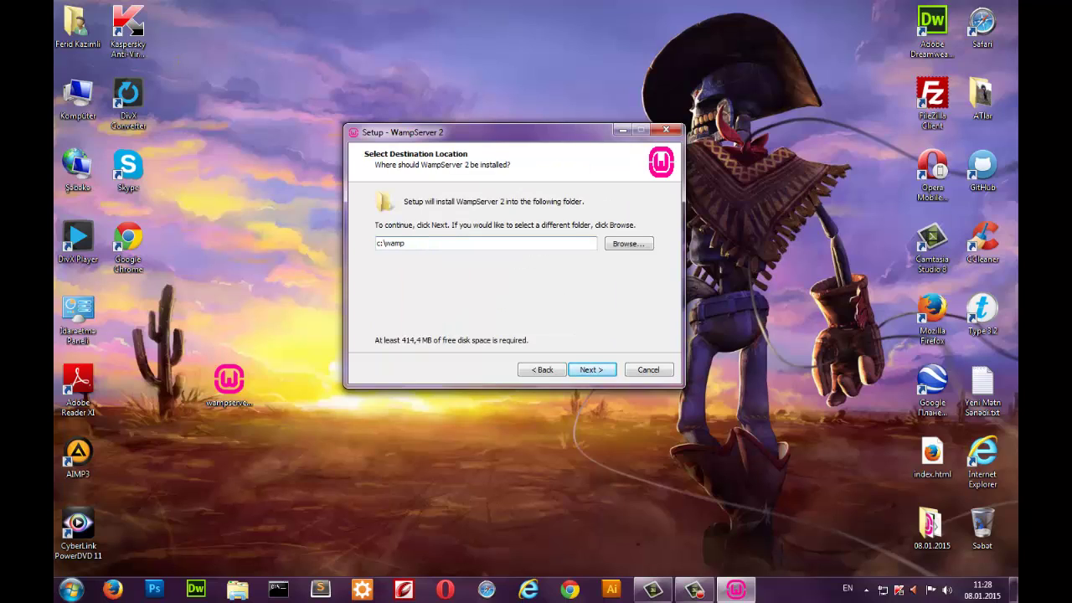
key("shift+Home")
left_click(384, 243)
key("shift+Left")
key("shift+Left")
key("shift+Left")
key("shift+Left")
key("shift+Left")
key("shift+Left")
key("shift+Left")
key("Right")
key("shift+Left")
key("shift+Left")
key("shift+Left")
key("shift+Left")
key("shift+Left")
key("shift+Left")
key("shift+Left")
key("Return")
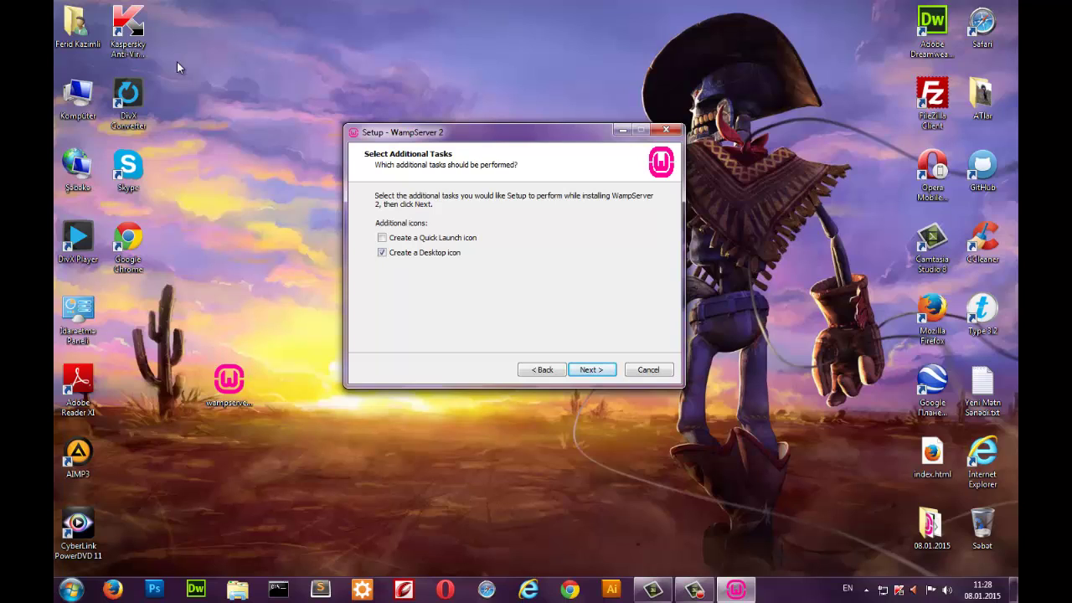
Install WampServer with a desktop icon and accept Firefox as its default browser.
key("Return")
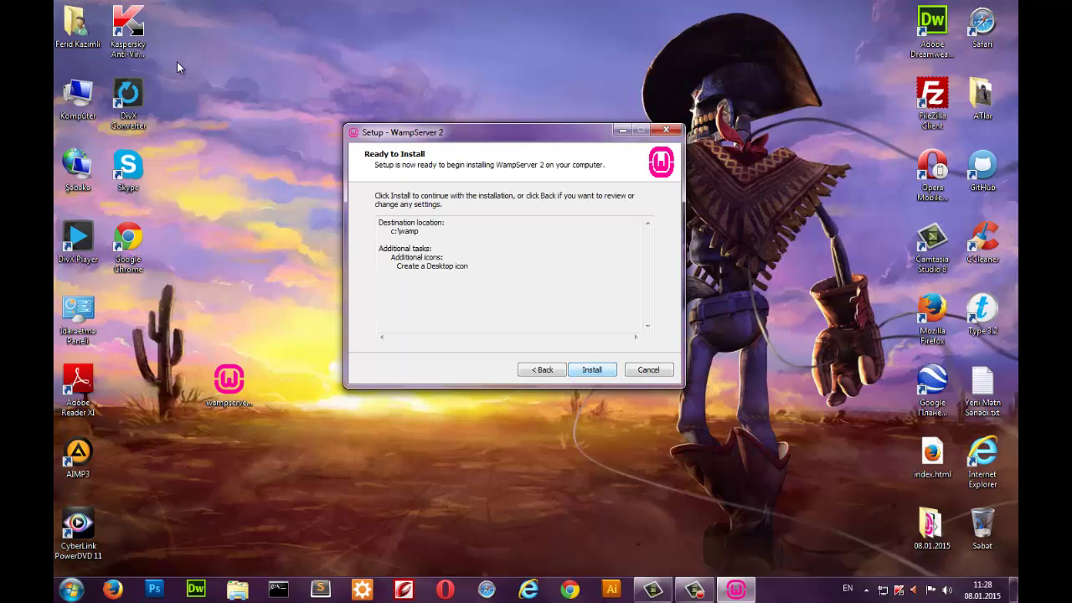
key("Return")
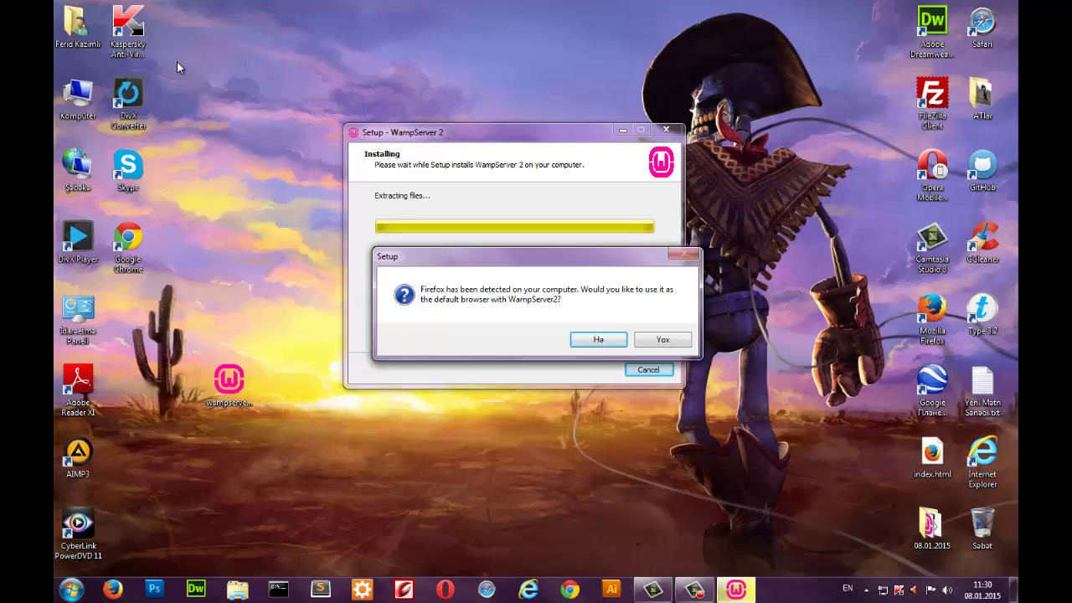
key("Return")
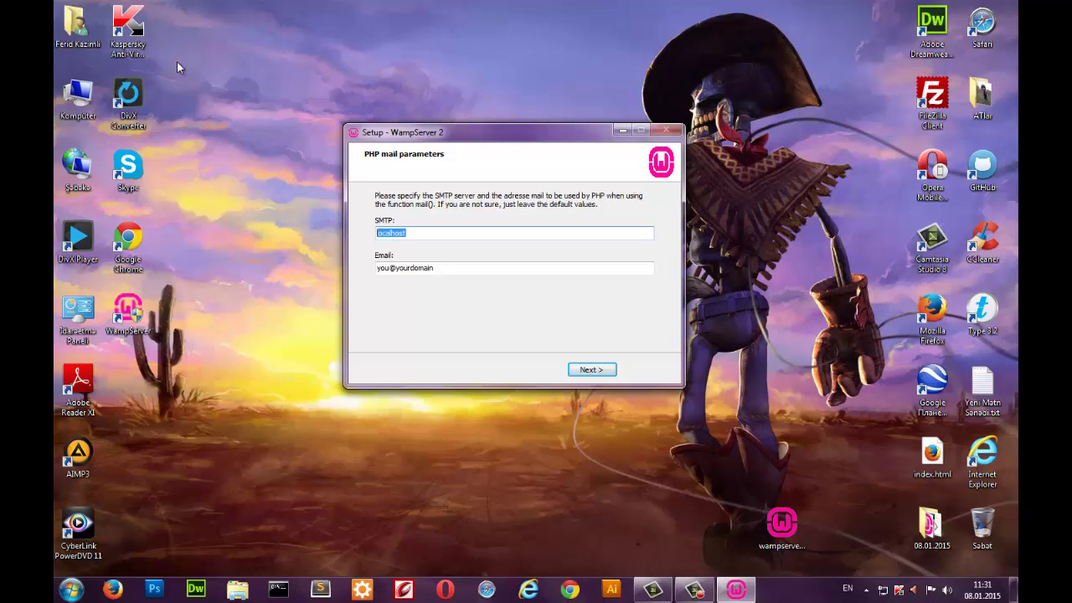
Set the PHP mail SMTP server field to localhost.
type("v")
key("BackSpace")
type("localhost")
Enter the user's e-mail address as the PHP mail sender and continue.
key("Tab")
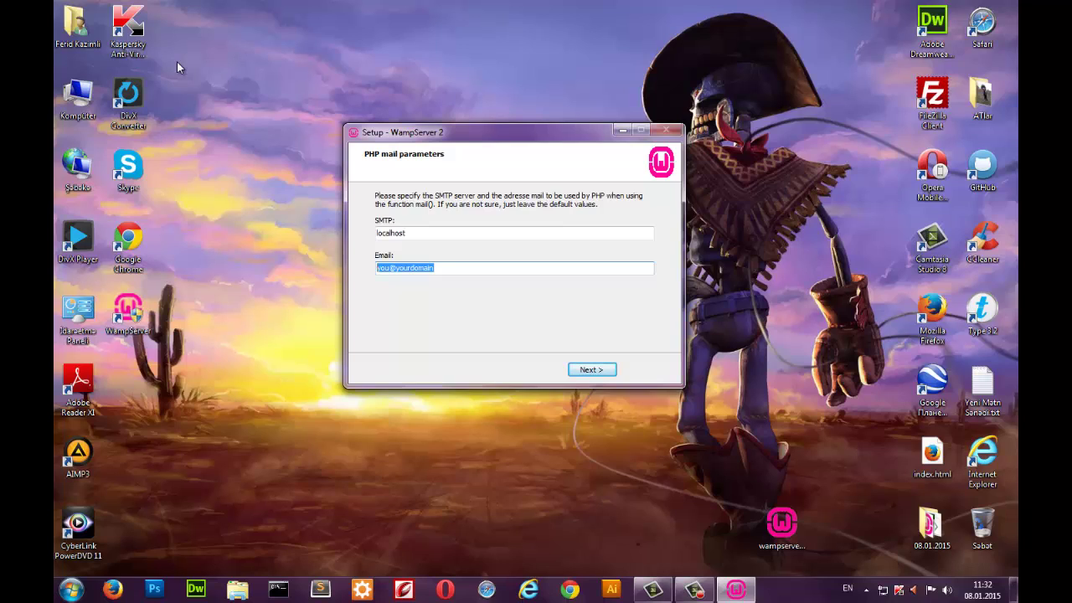
key("Return")
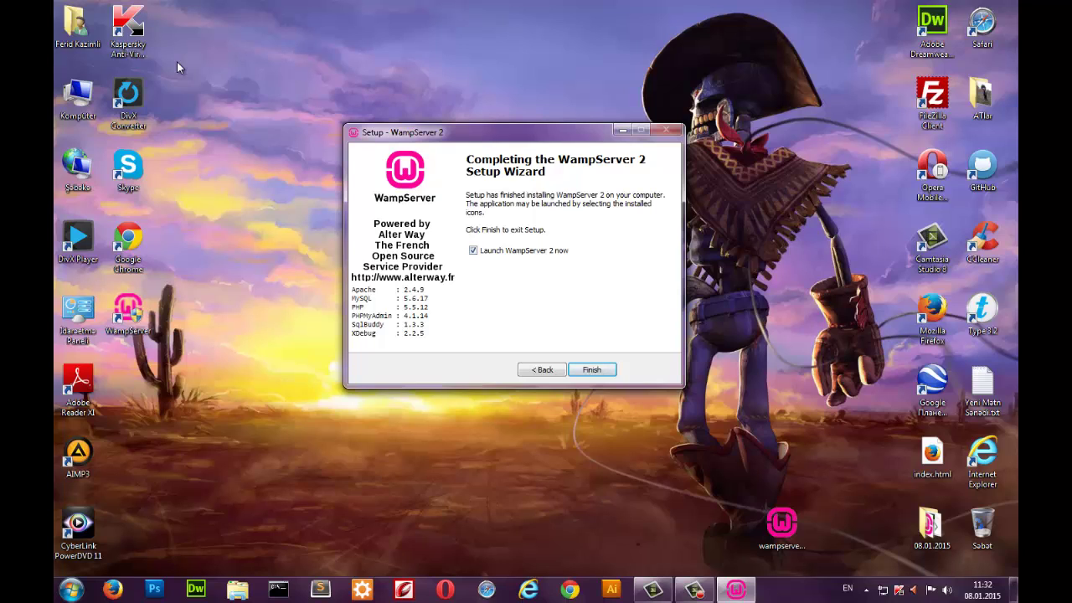
Untick 'Launch WampServer 2 now' and finish the setup wizard.
key("space")
key("space")
key("Return")
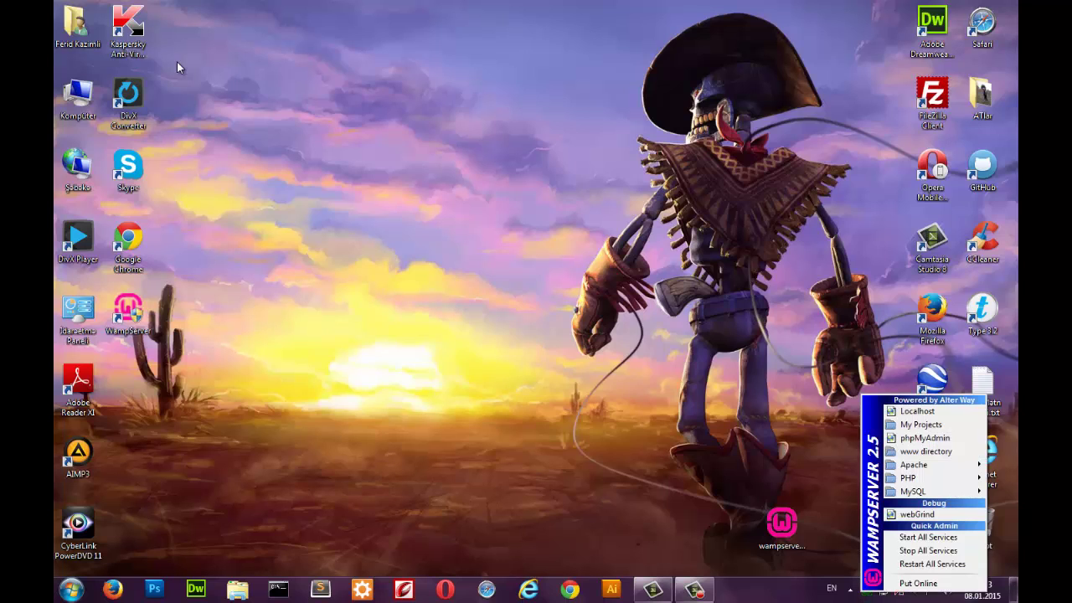
Choose Localhost from the WampServer tray menu to open its homepage in Firefox.
key("Escape")
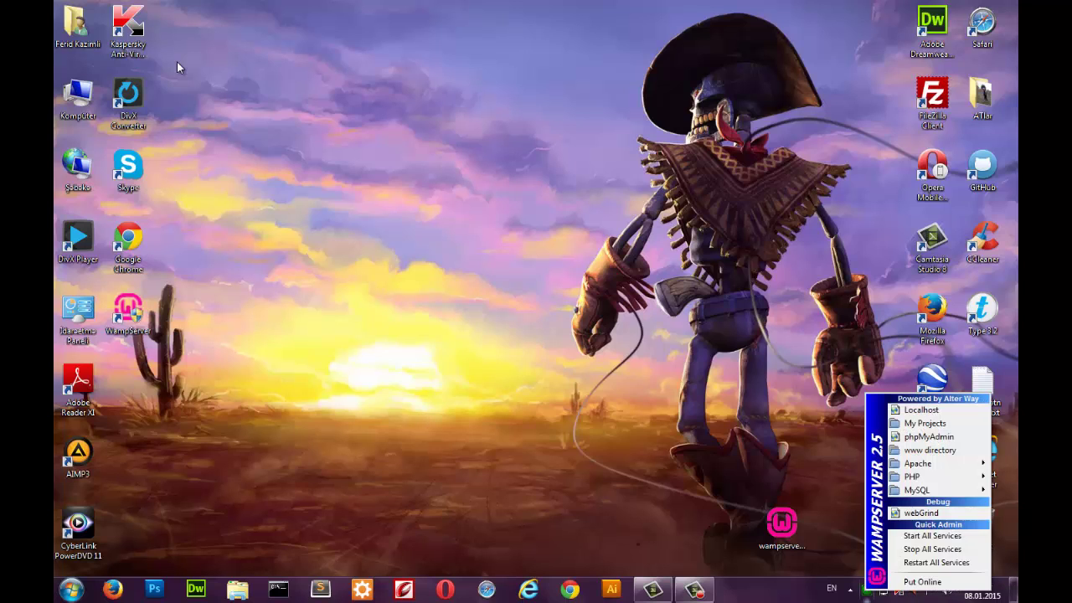
key("Down")
key("Up")
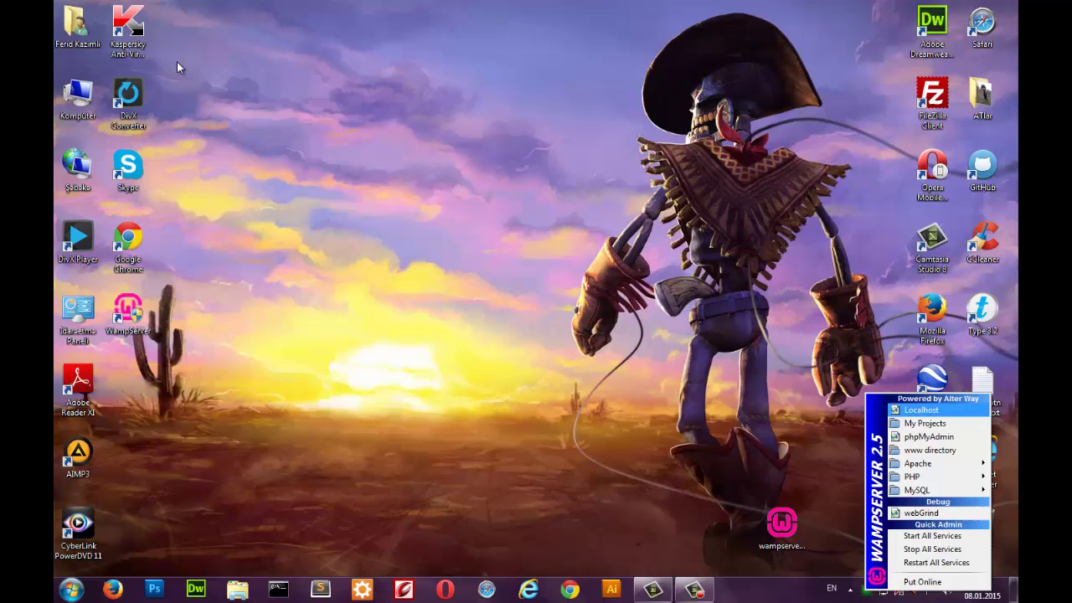
key("Down")
key("Up")
key("Return")
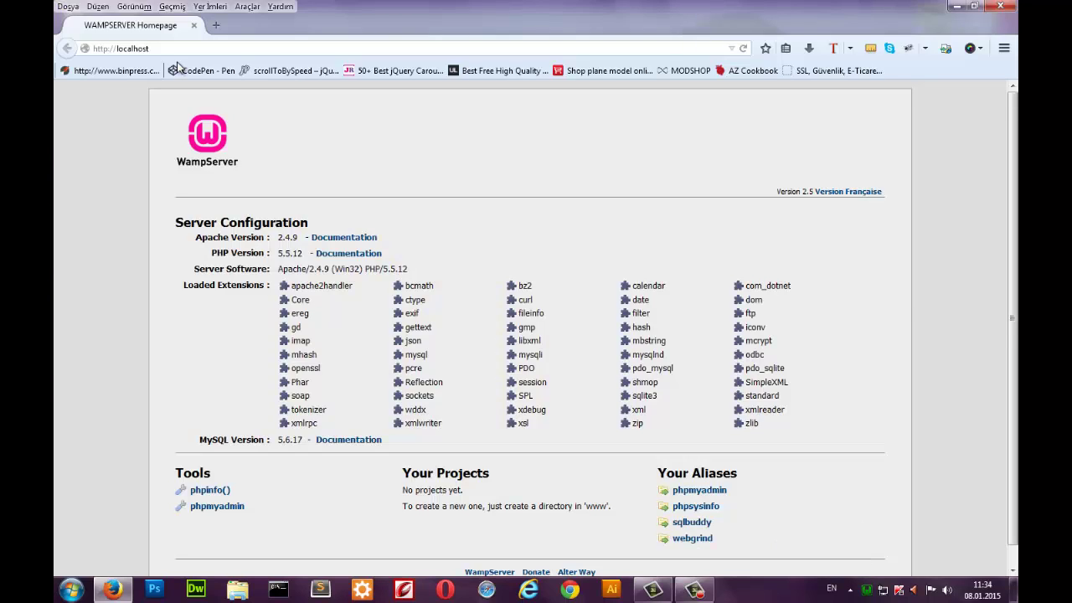
Scroll the localhost page and highlight the Your Projects note about creating a project directory.
key("Down")
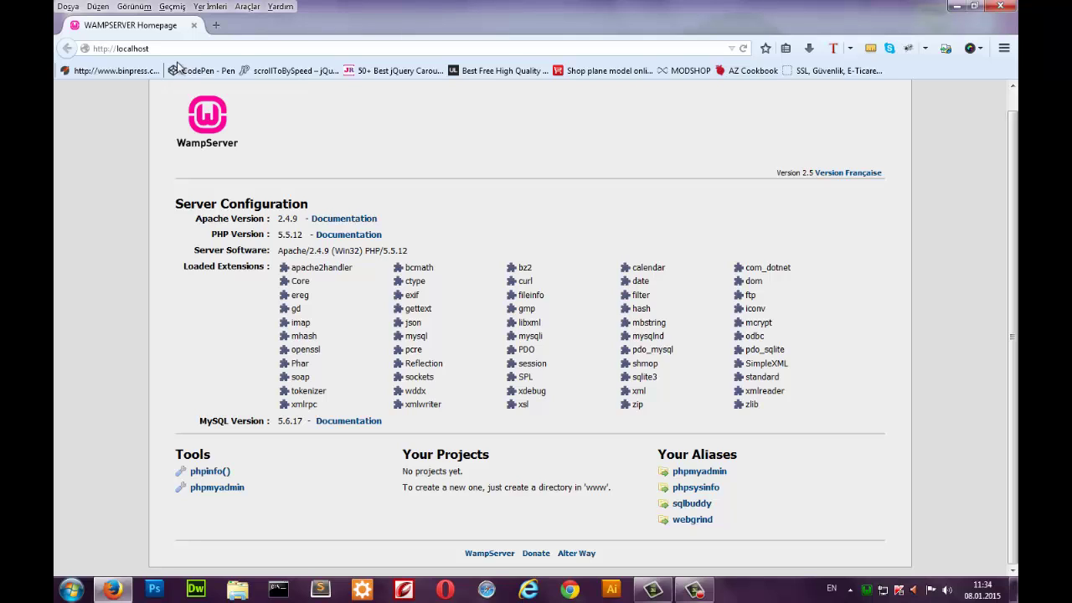
key("Up")
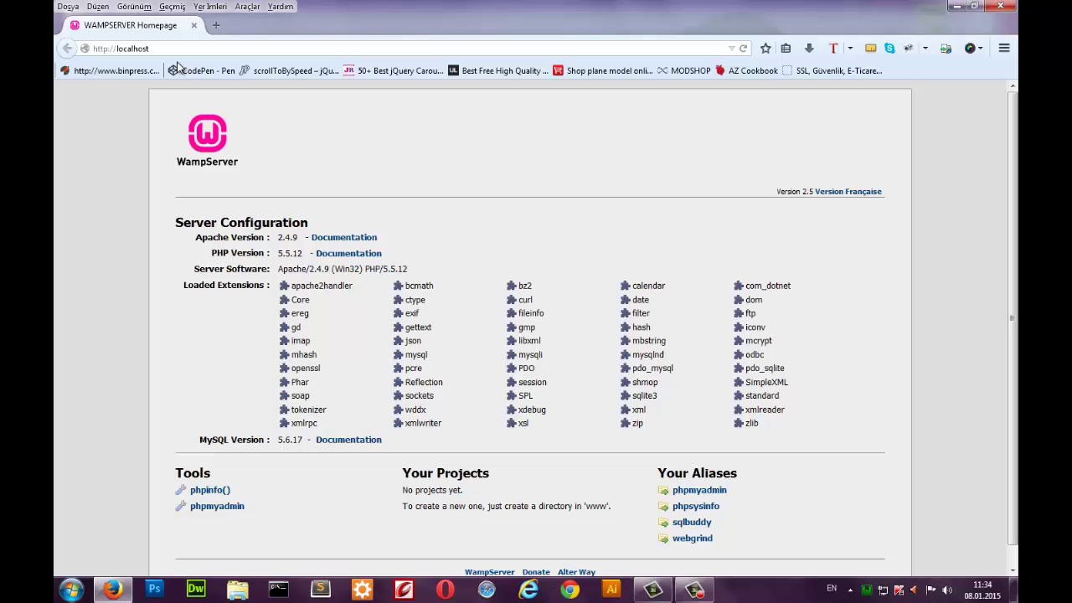
key("Down")
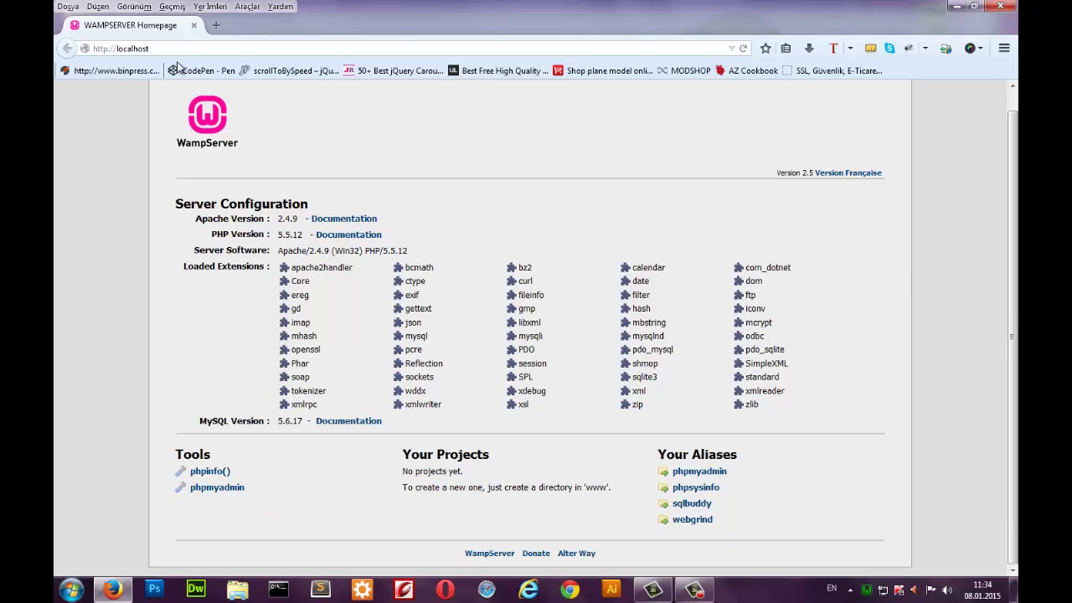
key("shift+Right")
key("shift+Down")
key("Home")
key("shift+Right")
key("shift+Right")
key("shift+Right")
key("shift+Right")
key("shift+Right")
key("shift+Right")
key("shift+Right")
key("shift+Right")
key("shift+Right")
key("shift+Right")
key("shift+Right")
key("shift+Right")
key("shift+Right")
key("shift+Right")
key("shift+Right")
key("shift+Right")
key("shift+Right")
key("shift+Right")
key("shift+Right")
key("shift+Right")
key("Right")
key("shift+Left")
key("shift+Up")
key("shift+Up")
key("Left")
key("shift+Down")
key("shift+Down")
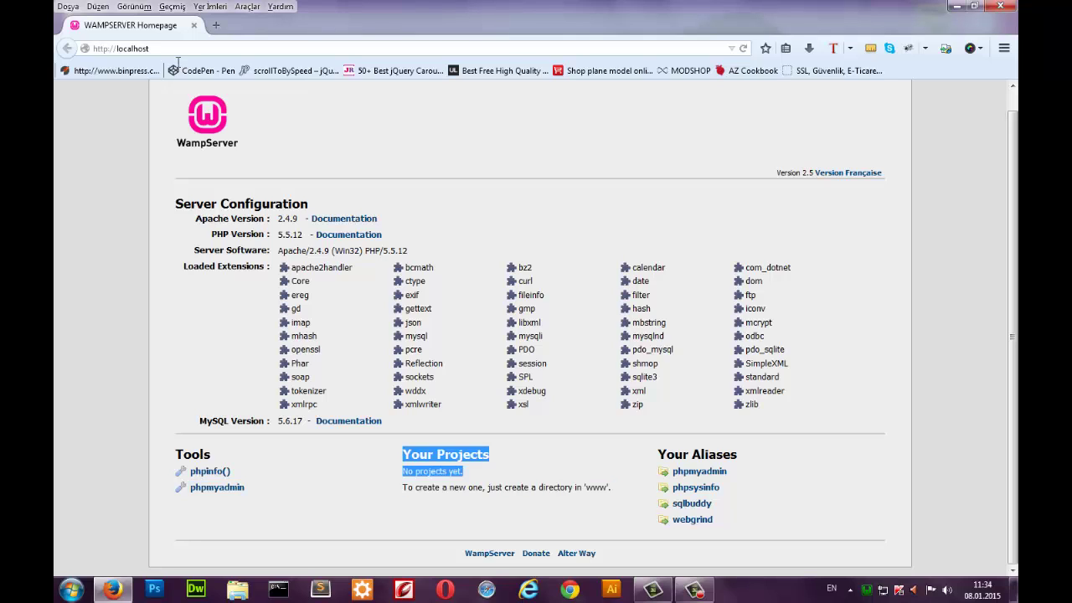
key("shift+Right")
key("shift+Right")
key("shift+Right")
key("shift+Right")
key("shift+Right")
key("shift+Right")
key("shift+Right")
key("shift+Right")
key("shift+Right")
key("shift+Right")
key("shift+Right")
key("shift+Right")
key("shift+Right")
key("shift+Right")
key("shift+Right")
key("shift+Right")
key("shift+Right")
key("shift+Right")
key("shift+Right")
key("shift+Right")
Highlight 'www' in the note, then minimise Firefox to show the desktop.
key("Right")
key("shift+Right")
key("shift+Right")
key("shift+Right")
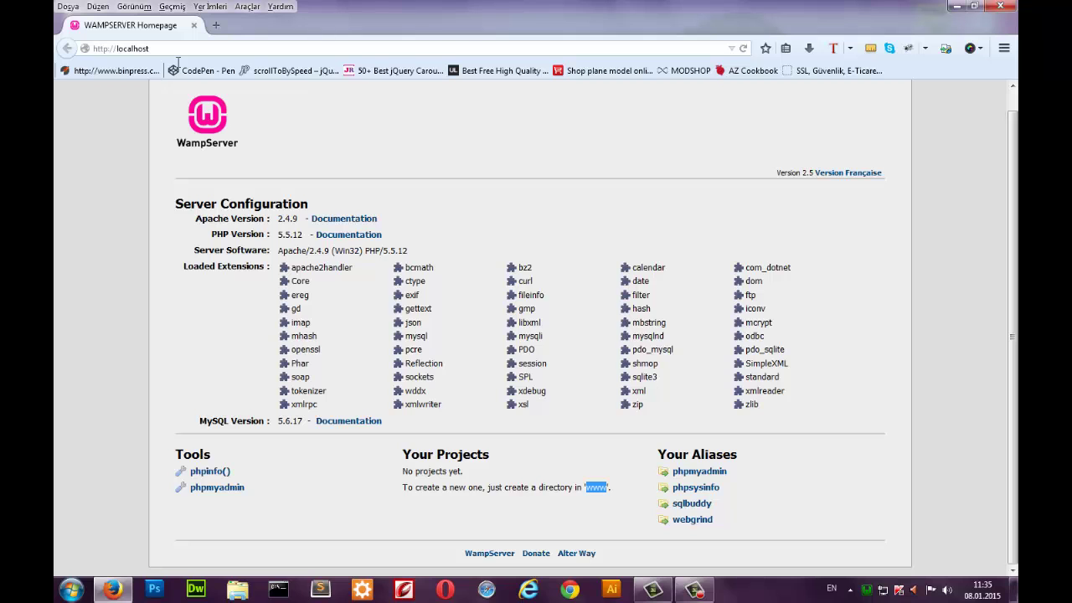
key("Right")
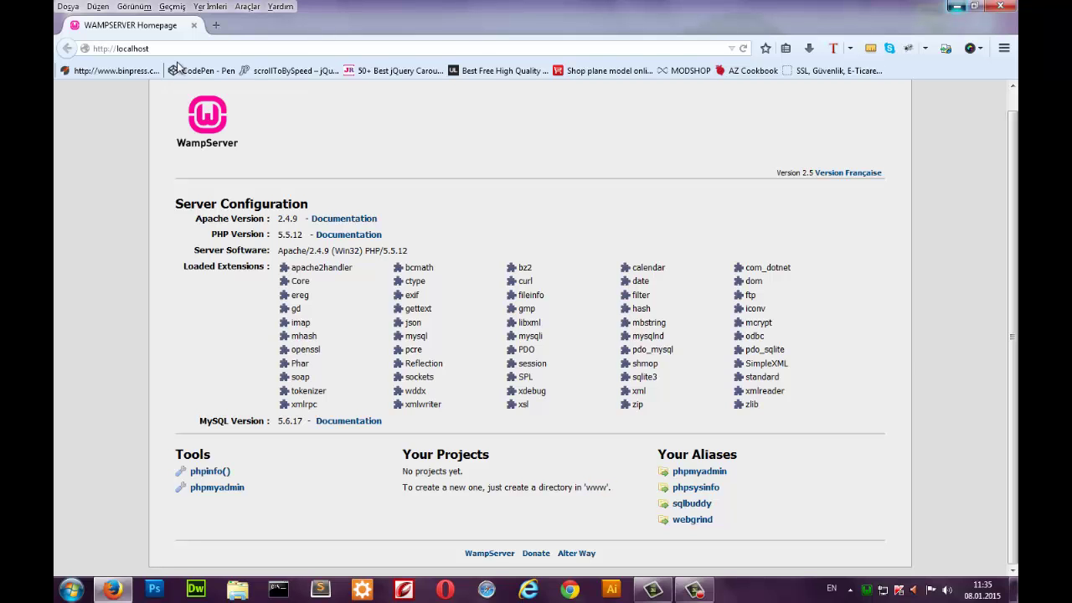
key("super+d")
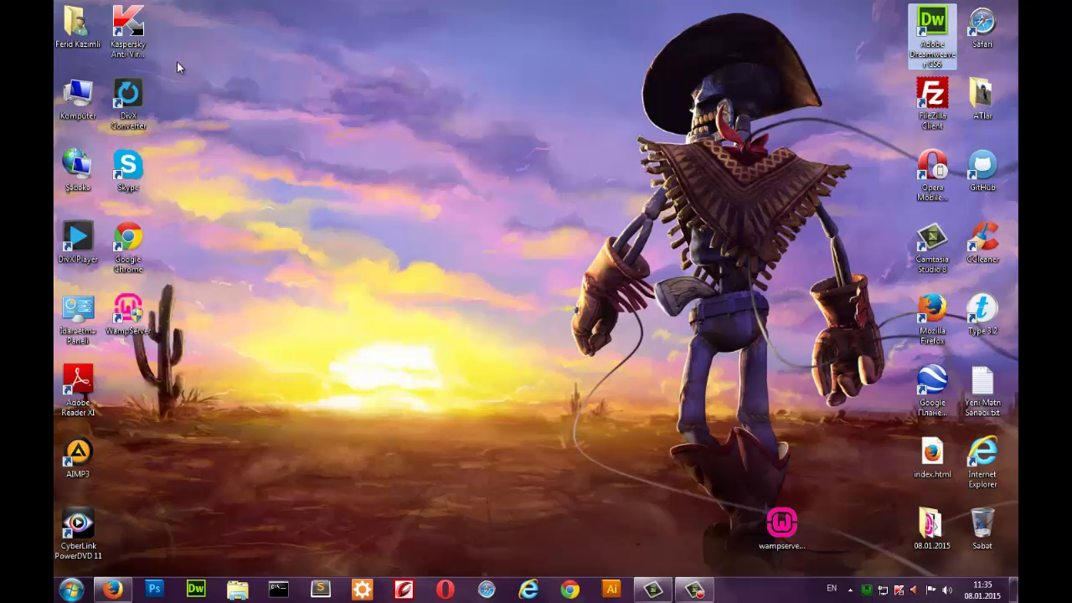
Open Computer in Explorer and navigate through the local disk and wamp into the www folder.
left_click(178, 68)
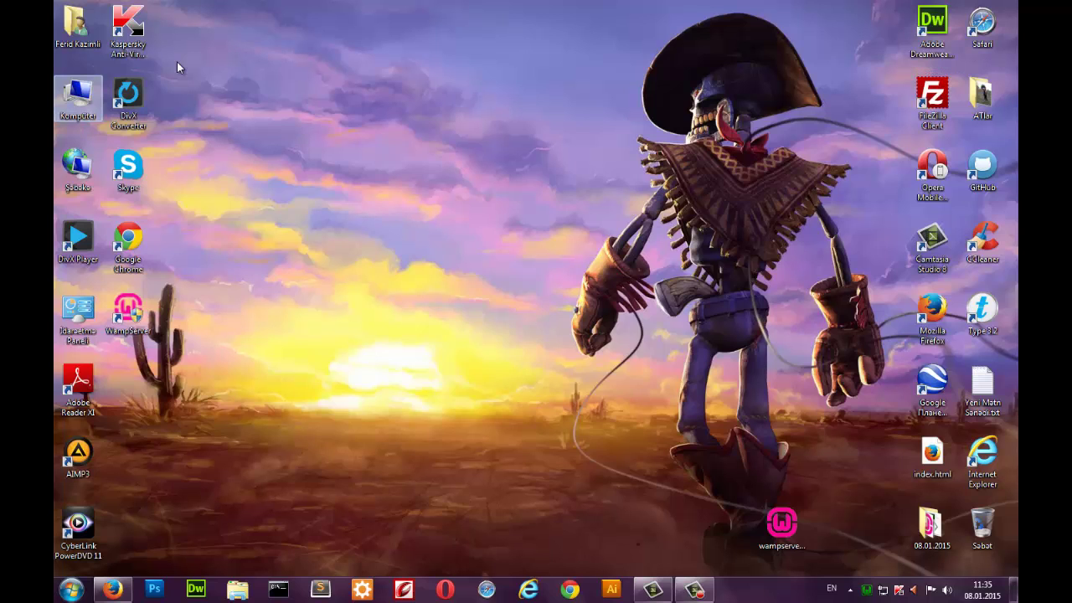
key("super+e")
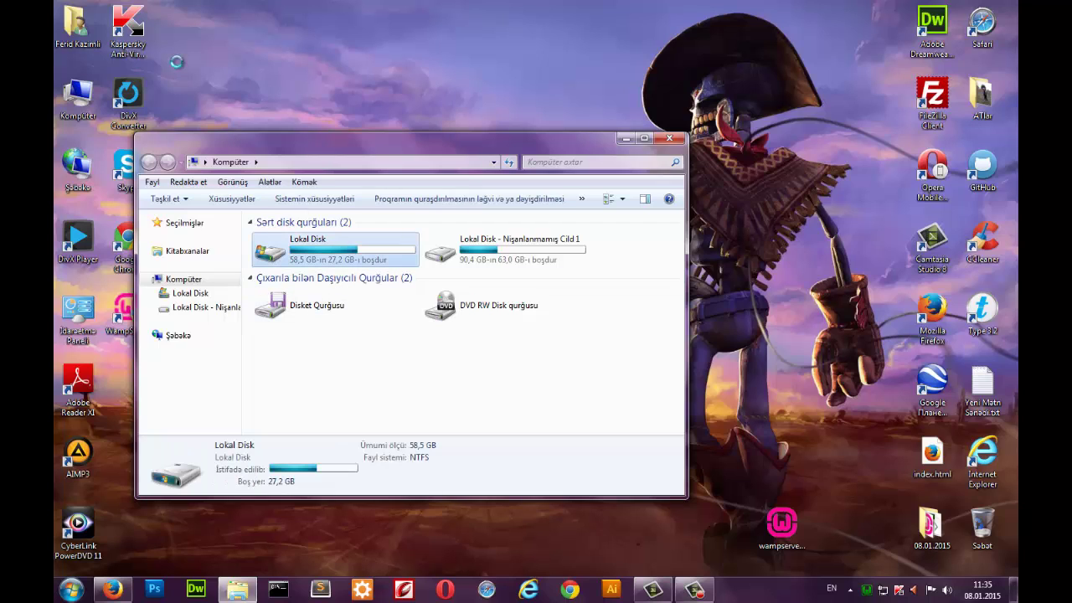
key("Return")
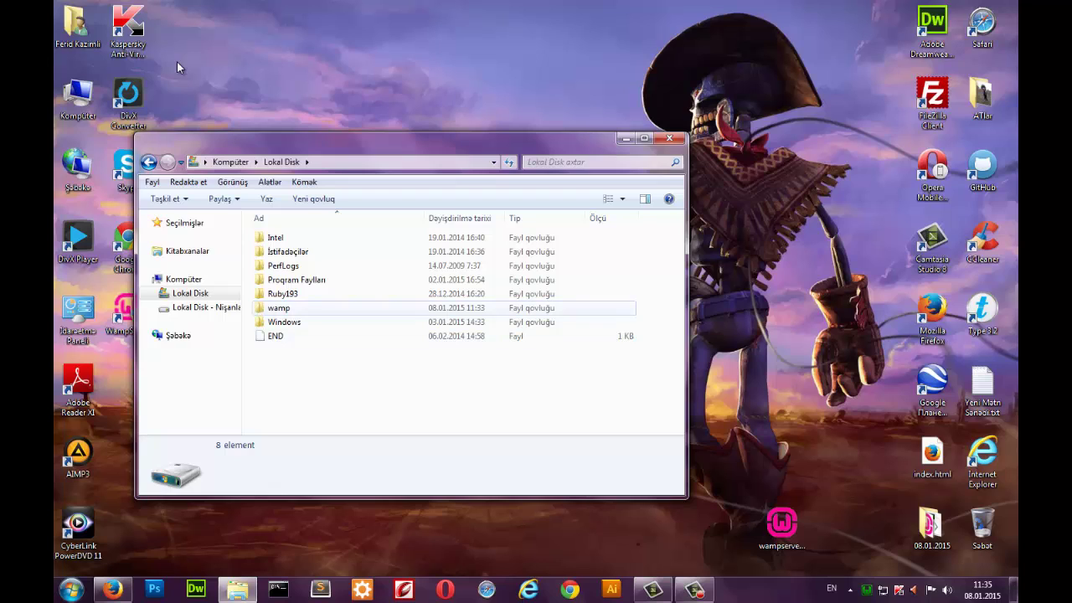
key("w")
key("Return")
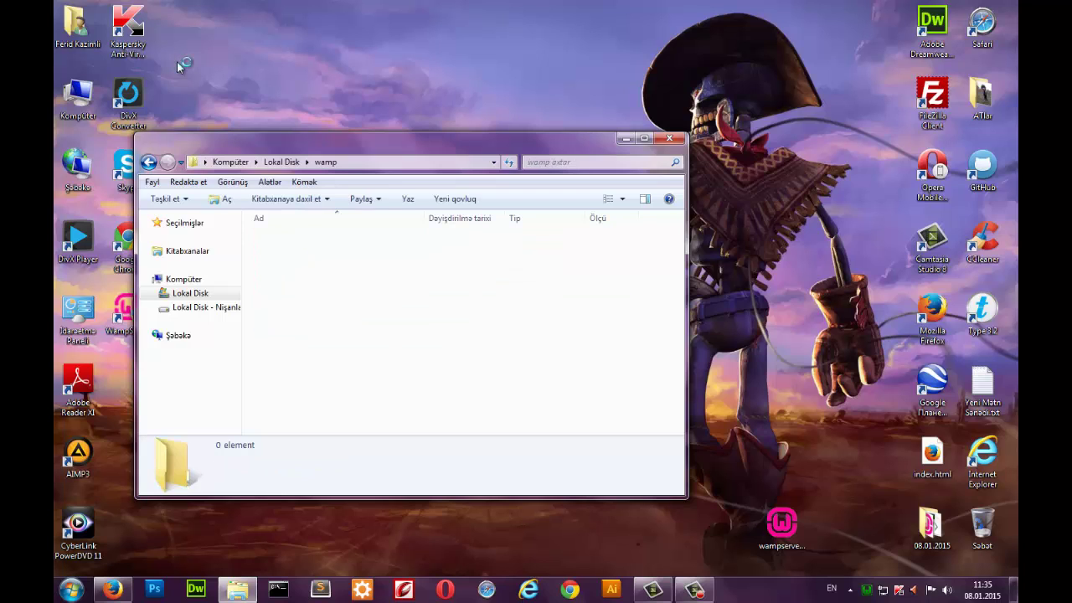
key("w")
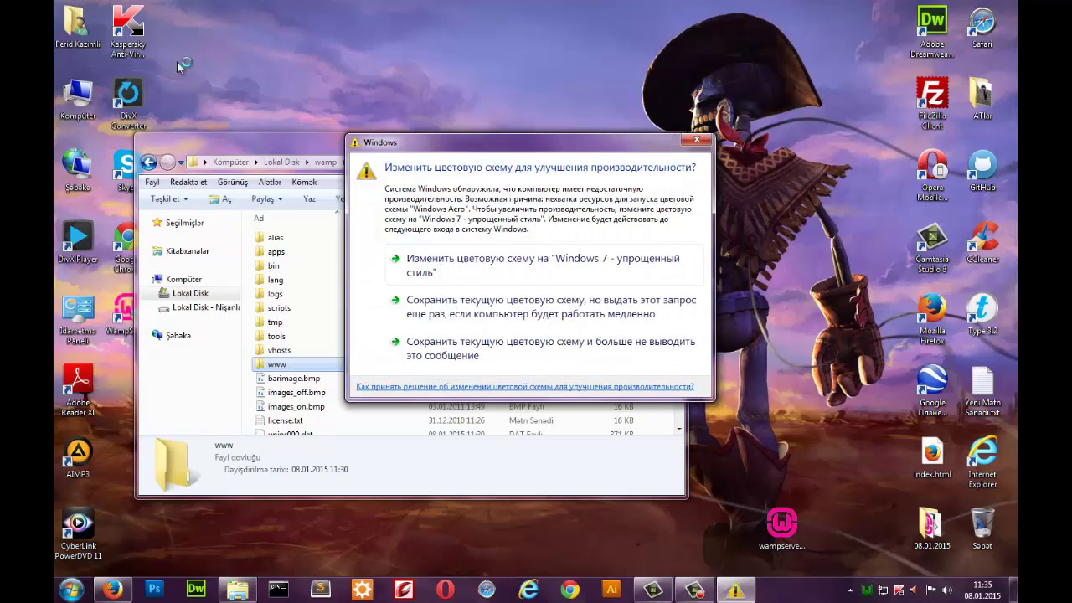
key("Escape")
key("Return")
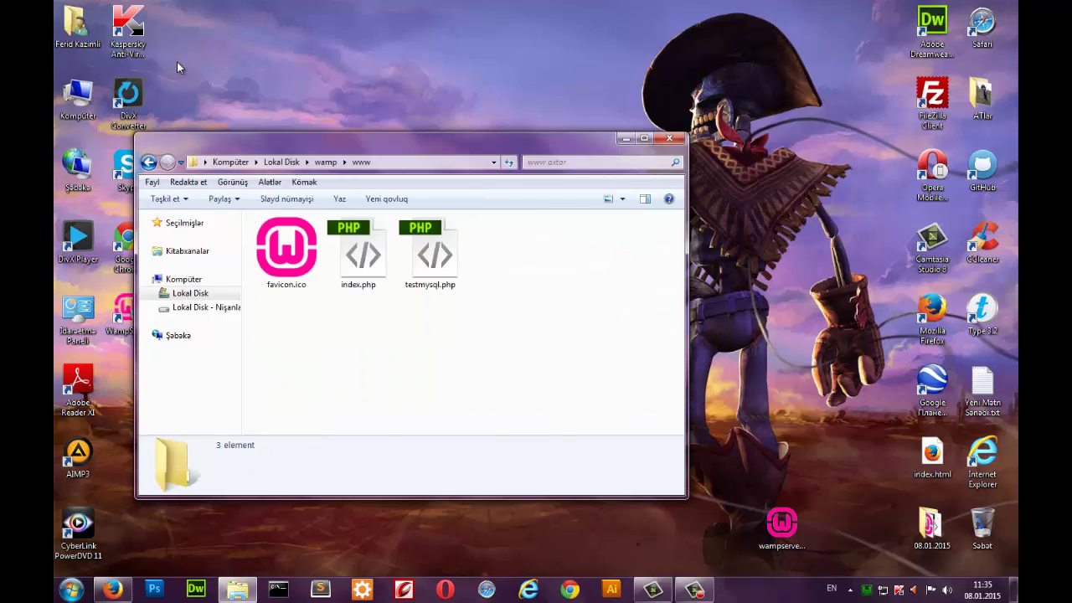